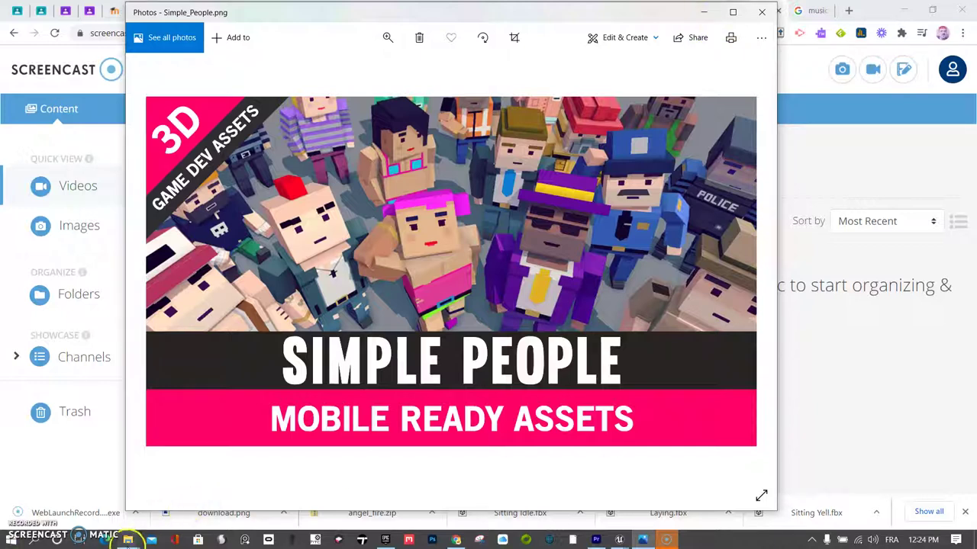
Extract the Simple_People_Unreal_Project_4_16 zip archive in the Simple_People_SyntyStudios folder into a folder of the same name
mouse_move(130, 541)
click(183, 493)
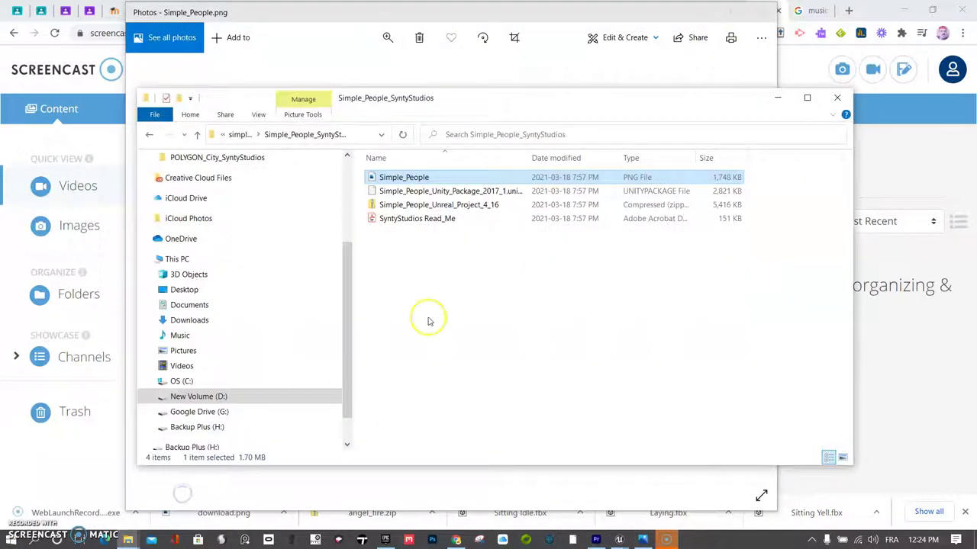
right_click(409, 211)
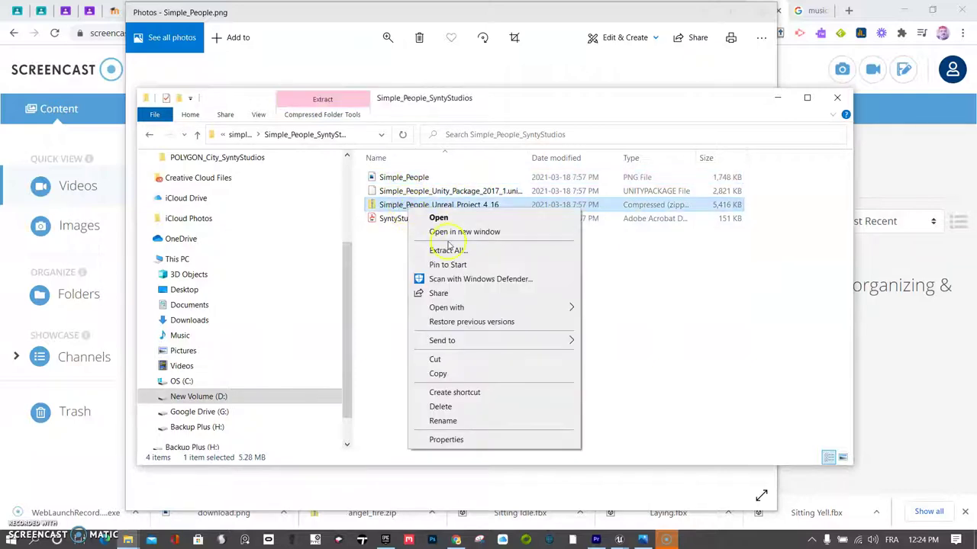
click(447, 250)
click(591, 402)
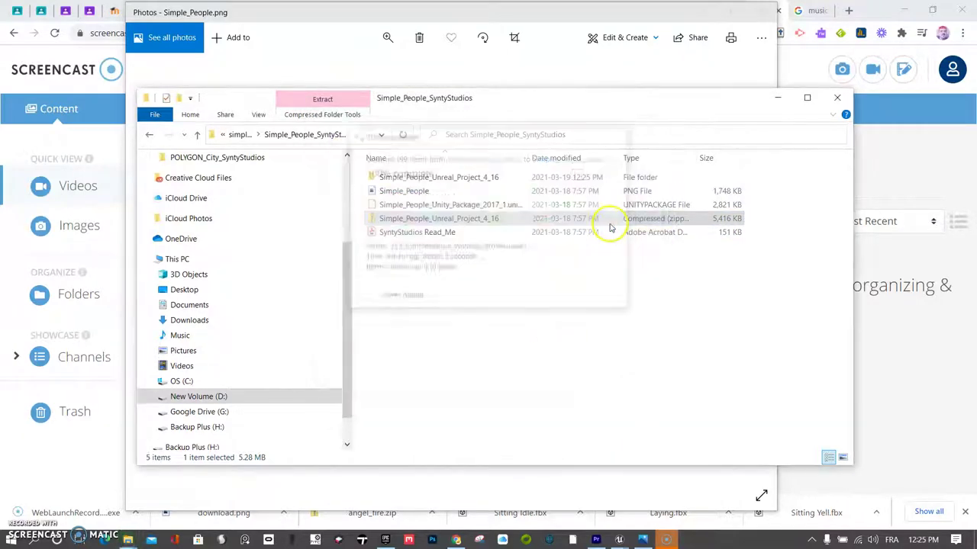
Check which Unreal Engine version is offered for the SimplePeople project in the extracted folder, and cancel without opening it
double_click(461, 180)
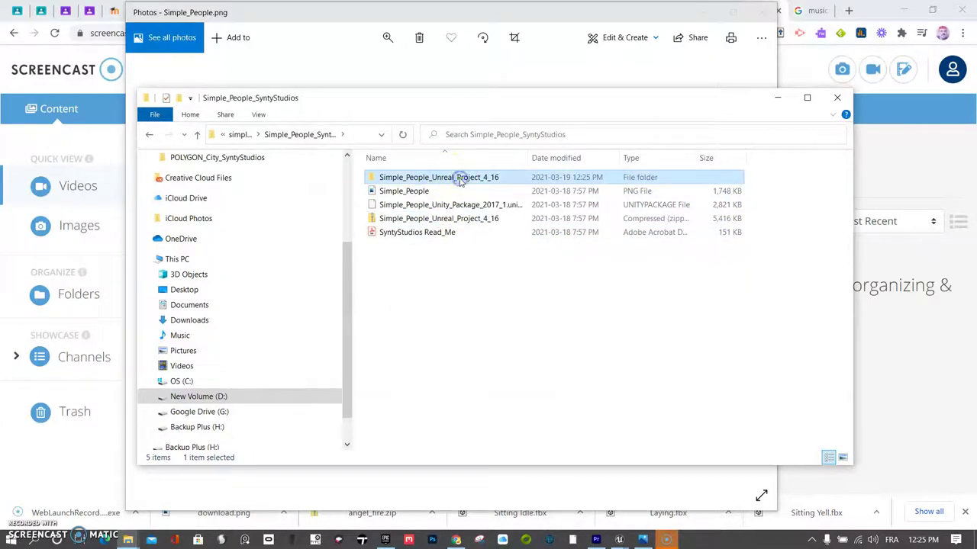
double_click(458, 180)
click(400, 209)
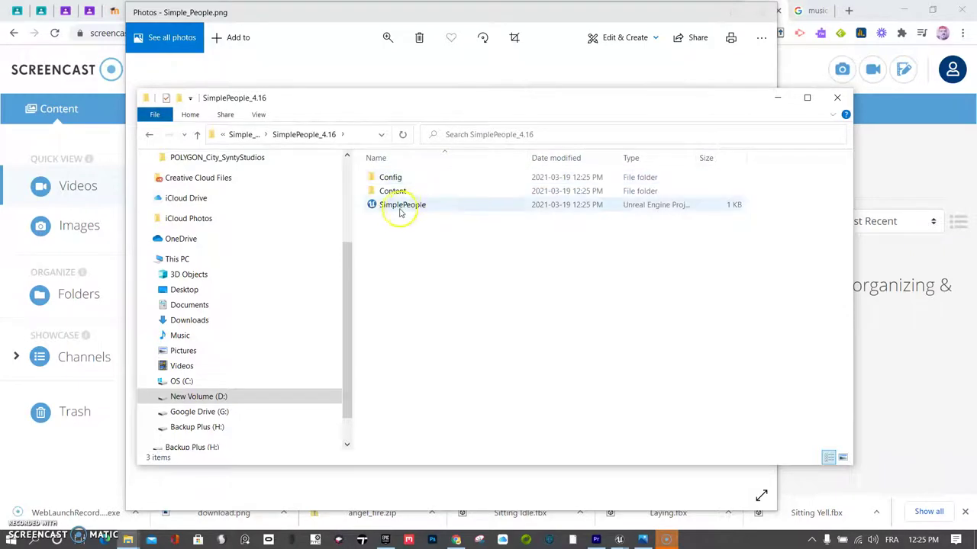
double_click(403, 206)
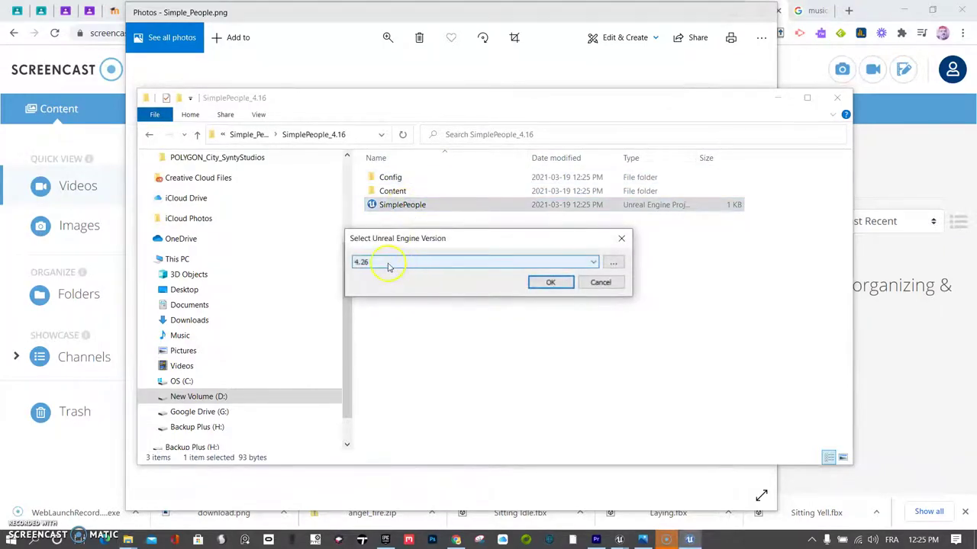
click(600, 285)
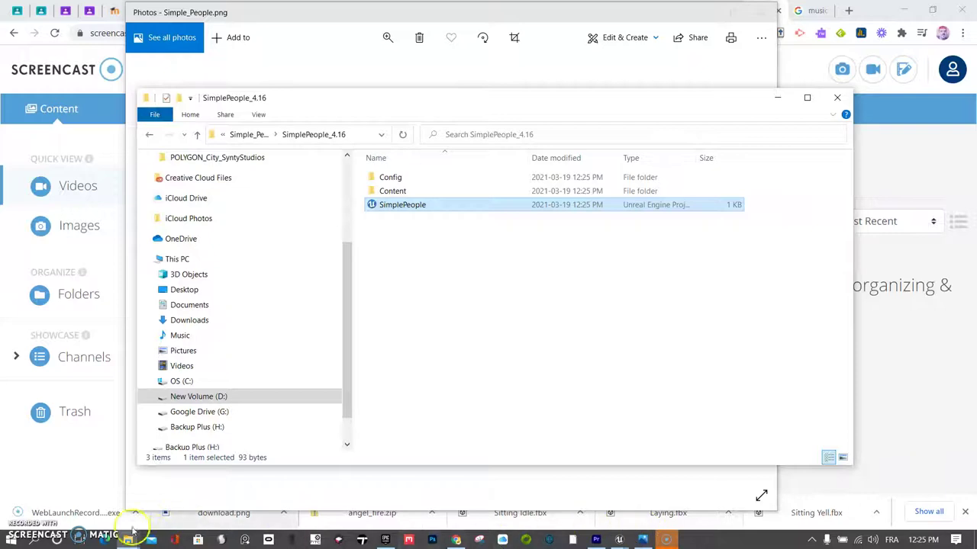
Switch to the PolygonAdventure project in Unreal Editor and inspect the SK_Character_Survivor_Male01 skeletal mesh in the SimpleApocalypse character folders
click(619, 541)
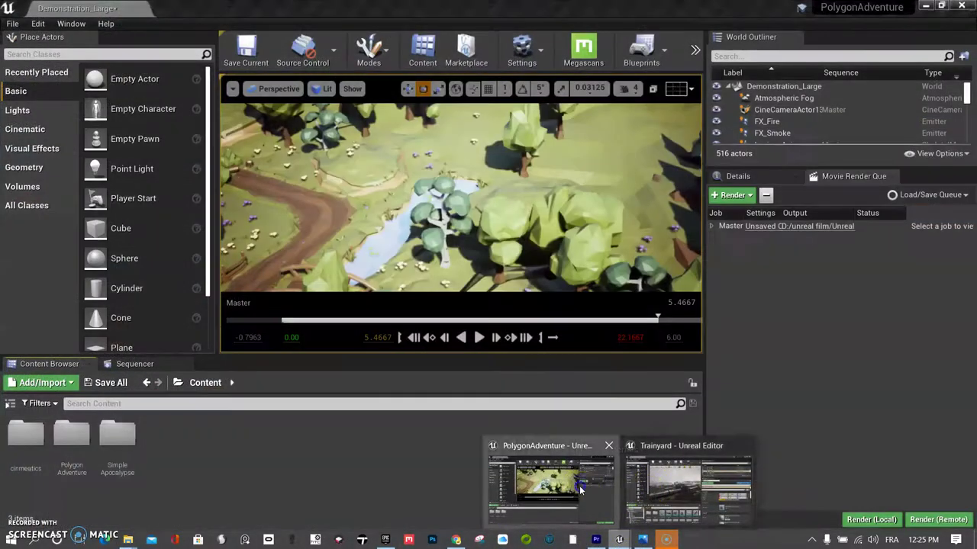
click(579, 493)
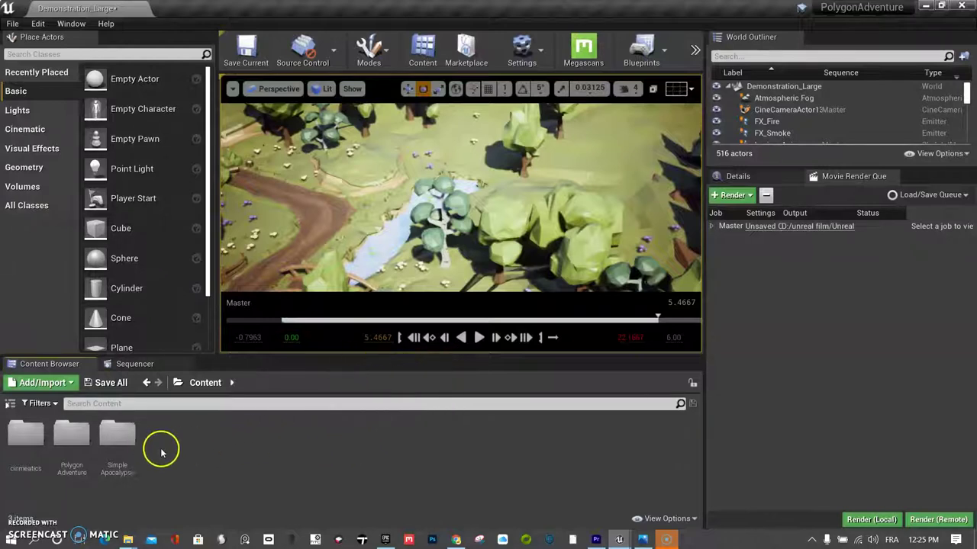
double_click(120, 435)
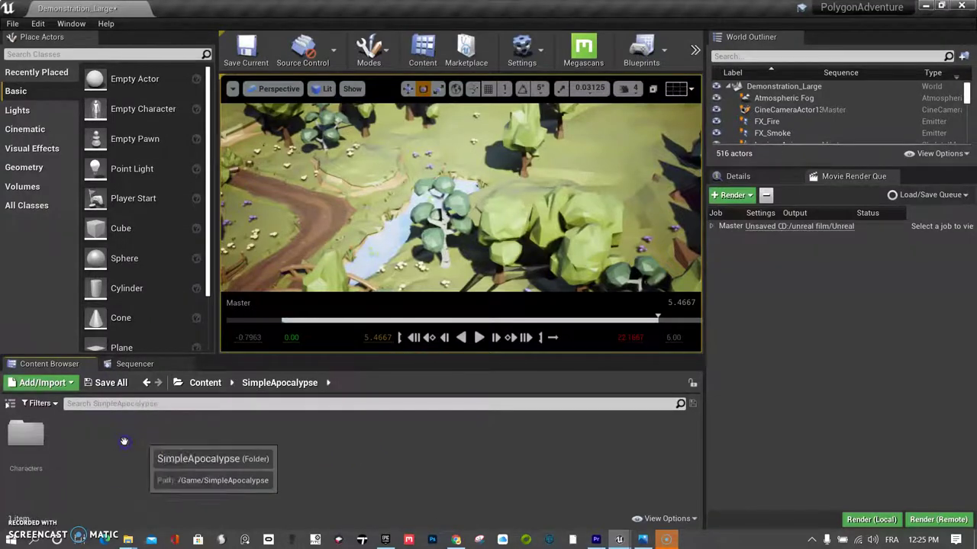
double_click(24, 442)
double_click(24, 437)
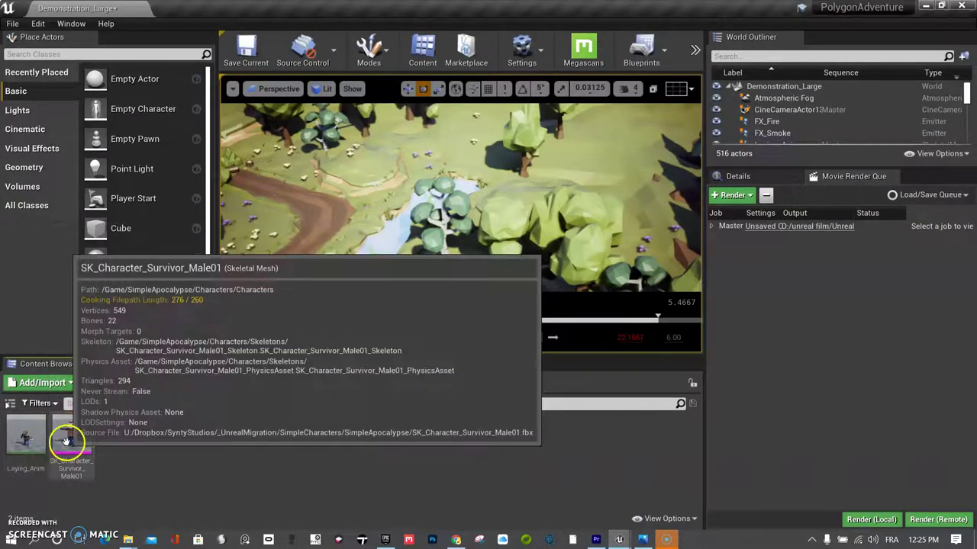
double_click(66, 441)
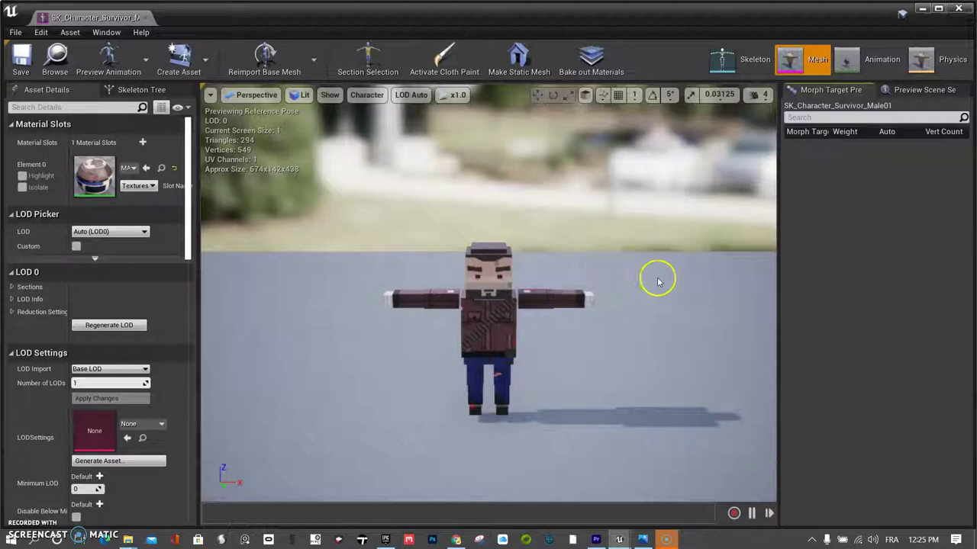
click(959, 14)
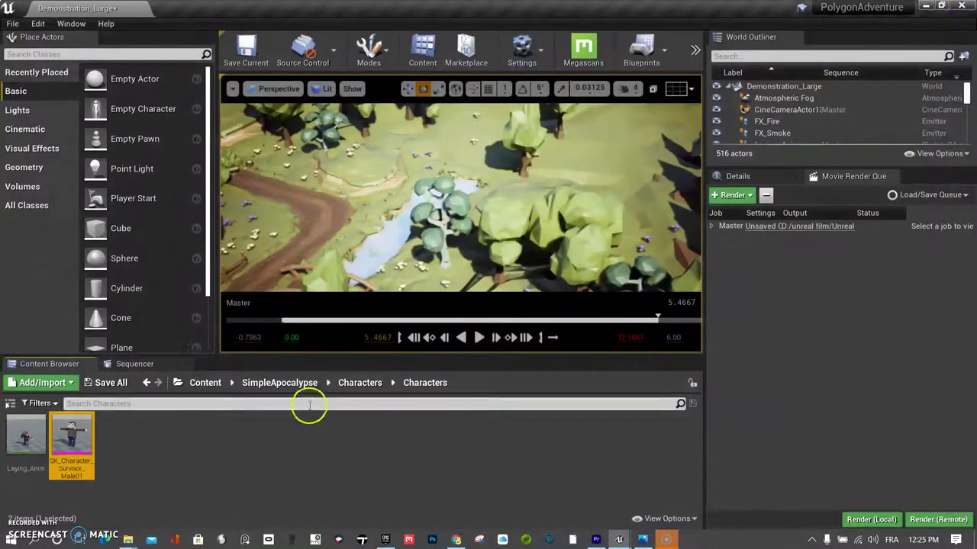
Browse to the PolygonAdventure Mannequin folder and inspect the SK_Character_Human_Knight skeletal mesh
click(205, 383)
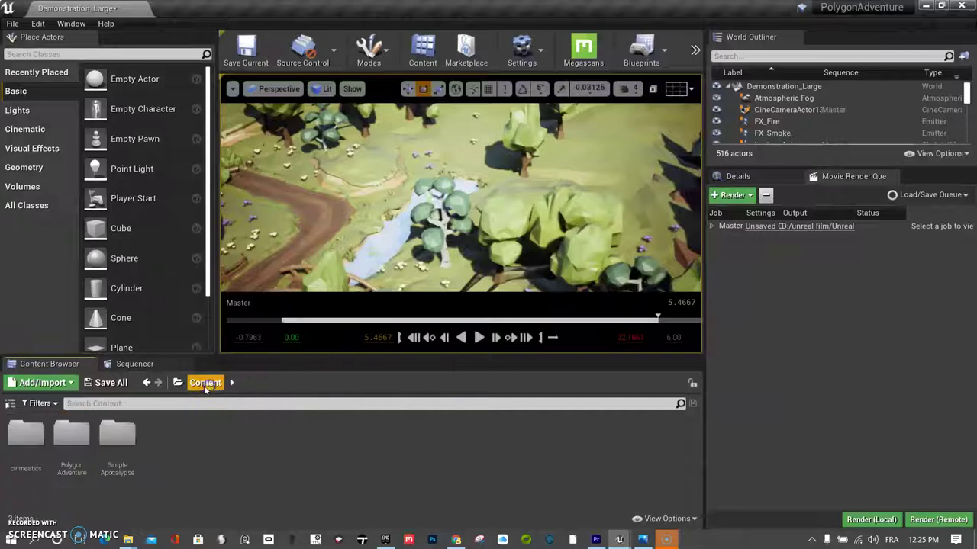
double_click(71, 431)
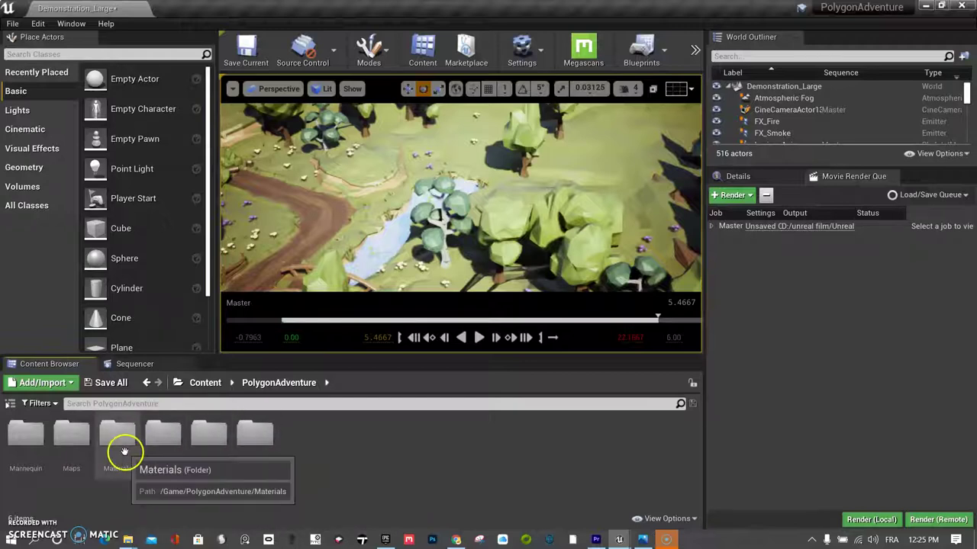
double_click(28, 456)
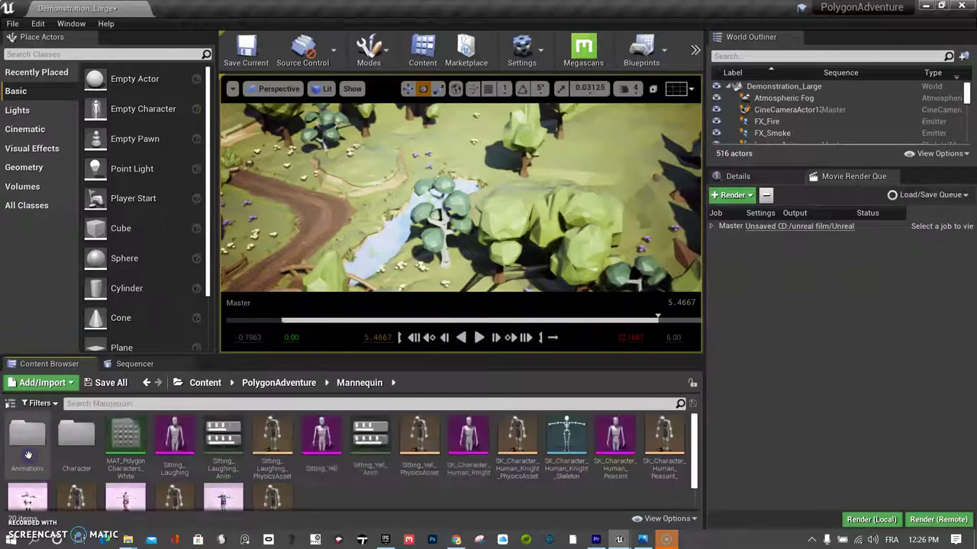
scroll(280, 462, down, 2)
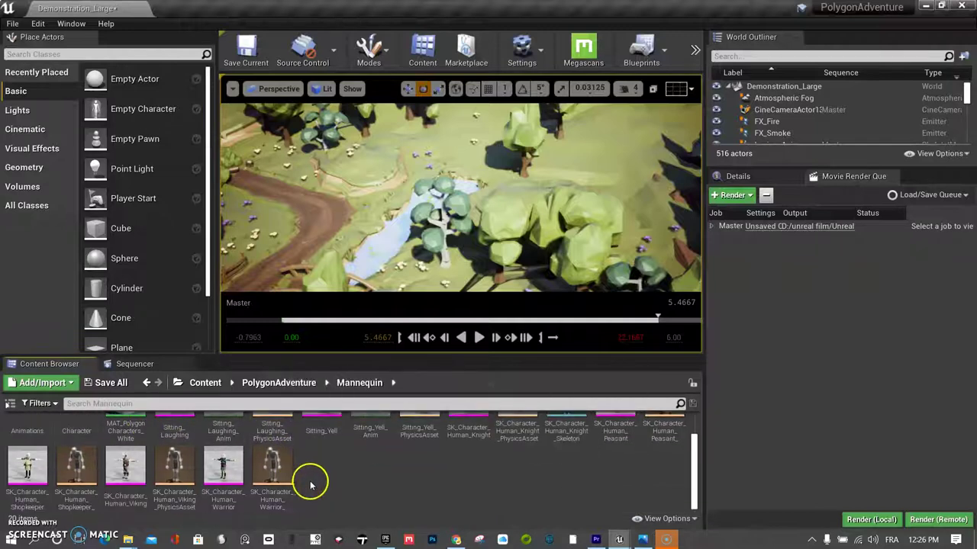
scroll(310, 481, up, 2)
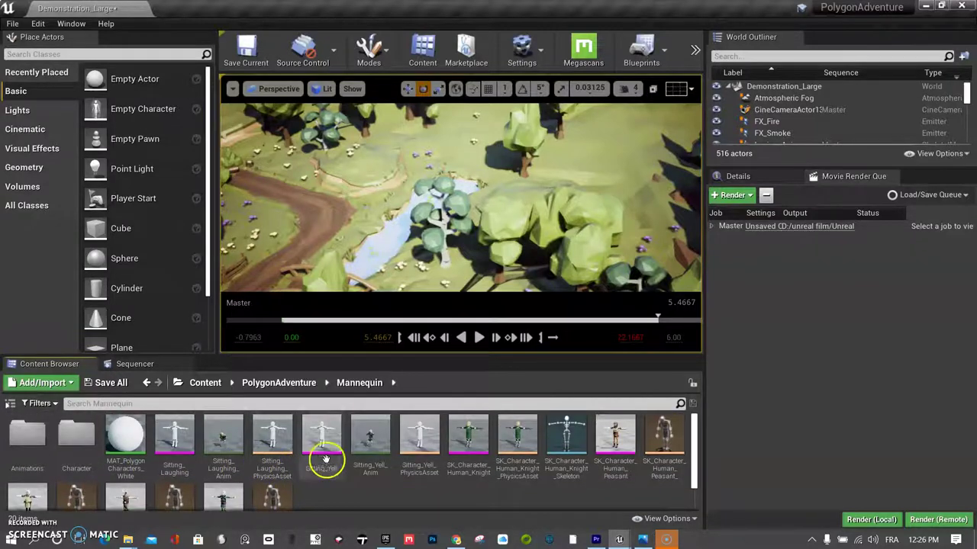
double_click(469, 432)
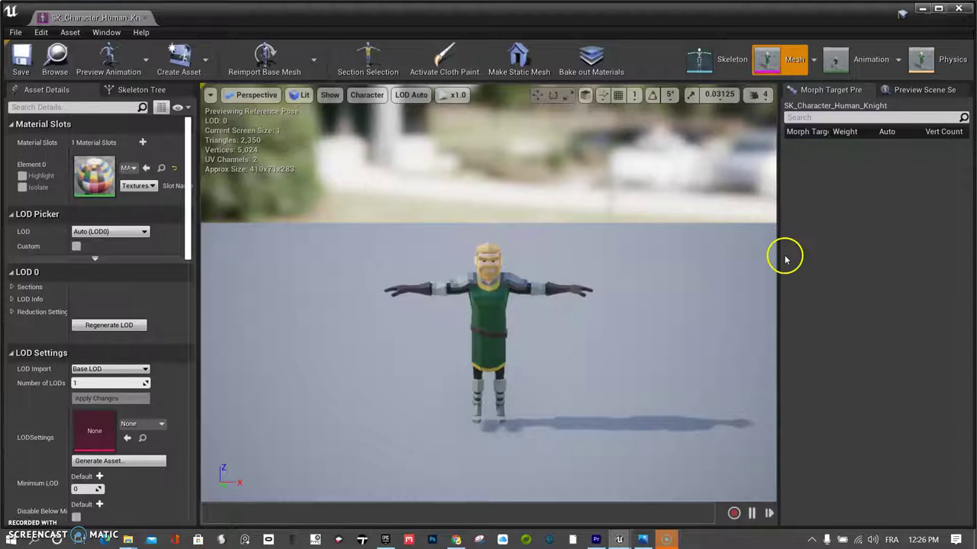
click(923, 9)
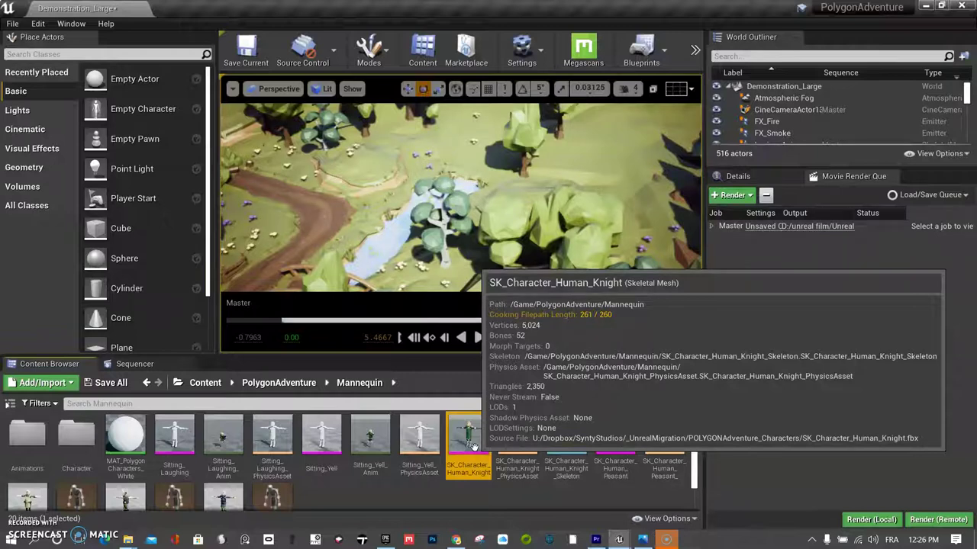
Preview the Sitting_Laughing_Anim animation up close on the knight character, and return to the level editor
mouse_move(370, 440)
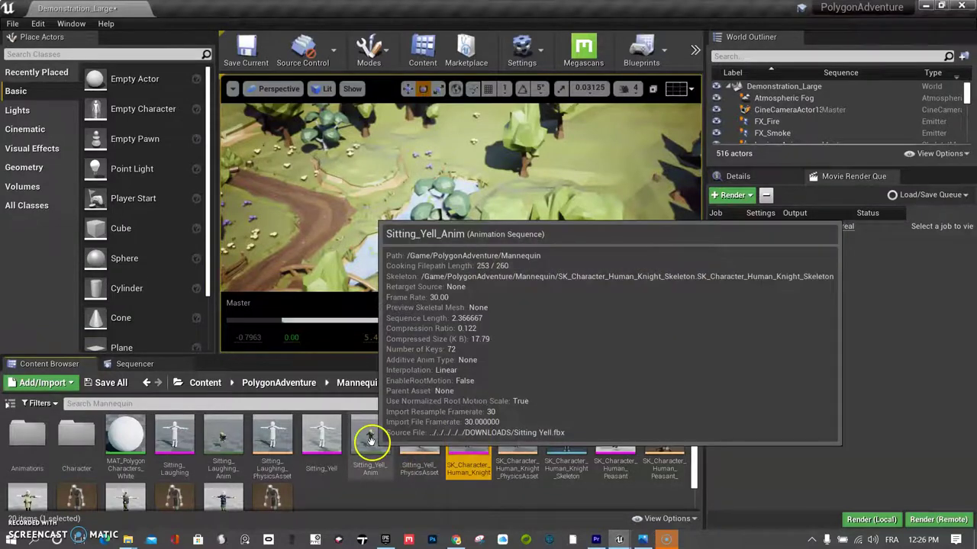
mouse_move(226, 437)
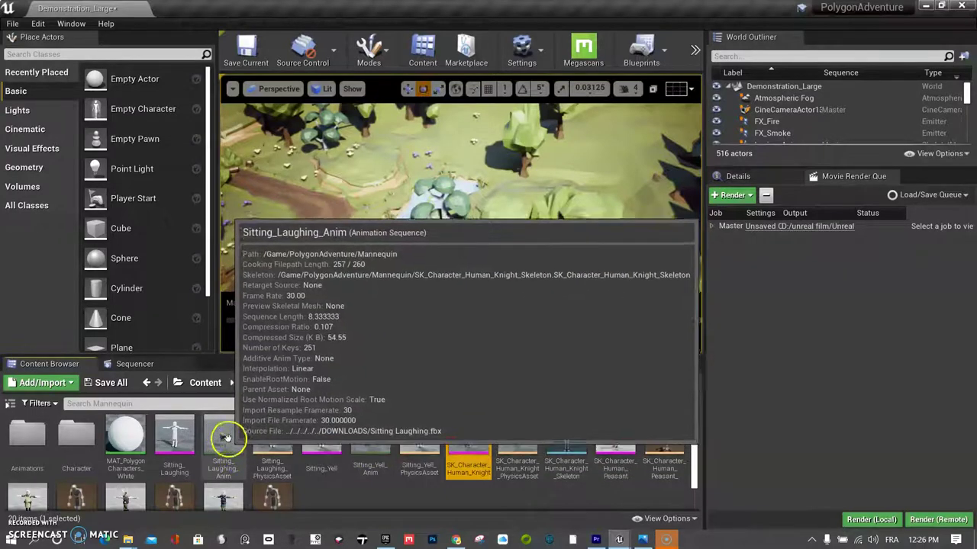
double_click(224, 436)
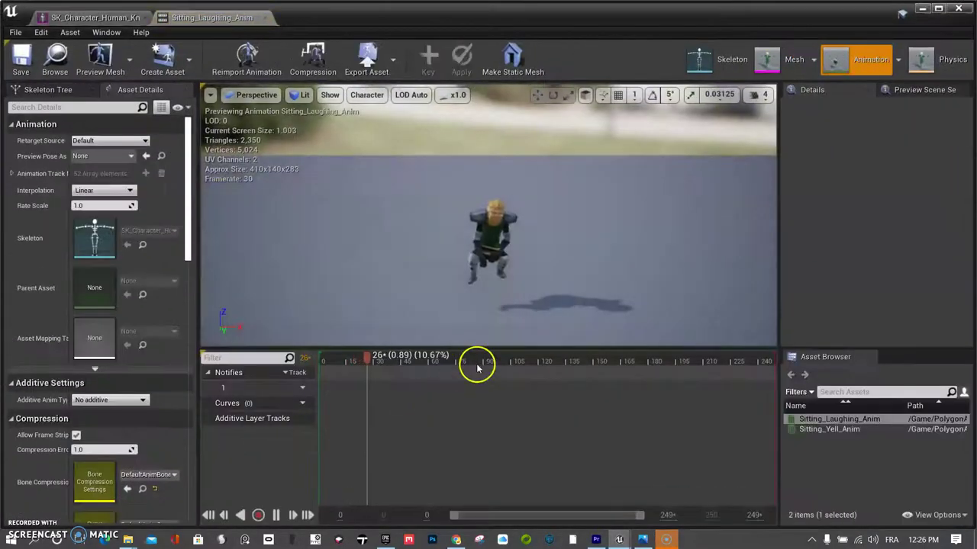
scroll(524, 290, up, 3)
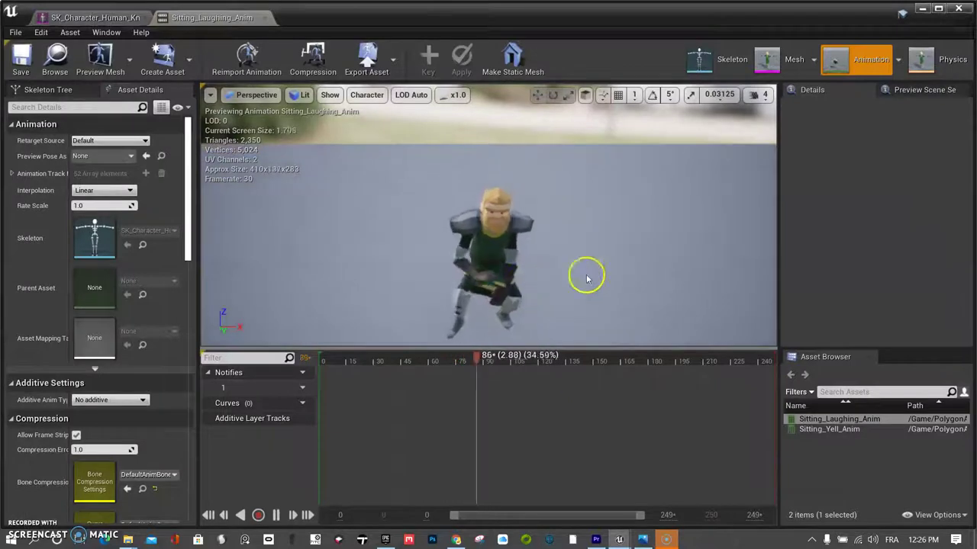
mouse_move(586, 278)
right_down()
mouse_move(534, 279)
mouse_move(585, 279)
right_up()
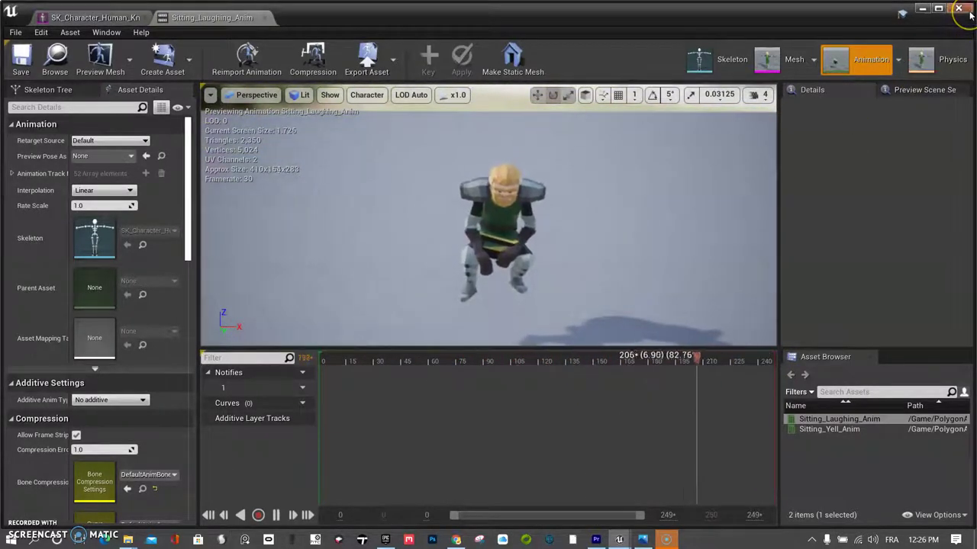
click(923, 9)
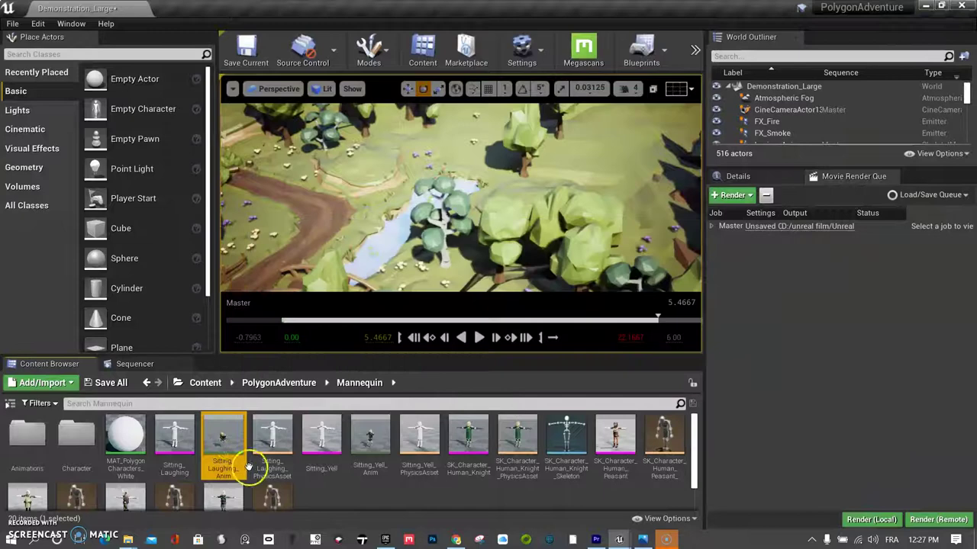
Place Sitting_Laughing_Anim on the grass beside the stream in the level and focus on the seated knight
mouse_move(220, 444)
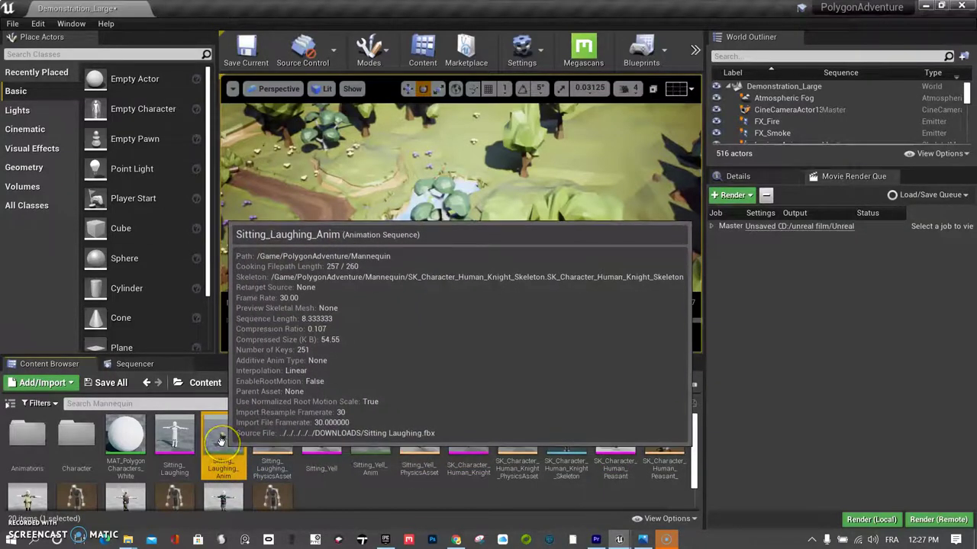
click(222, 434)
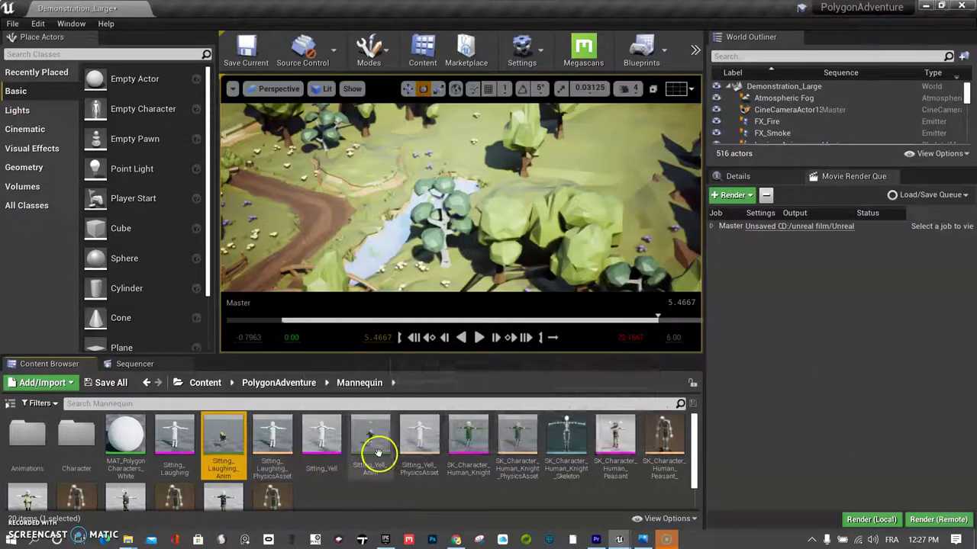
mouse_move(372, 452)
mouse_move(226, 441)
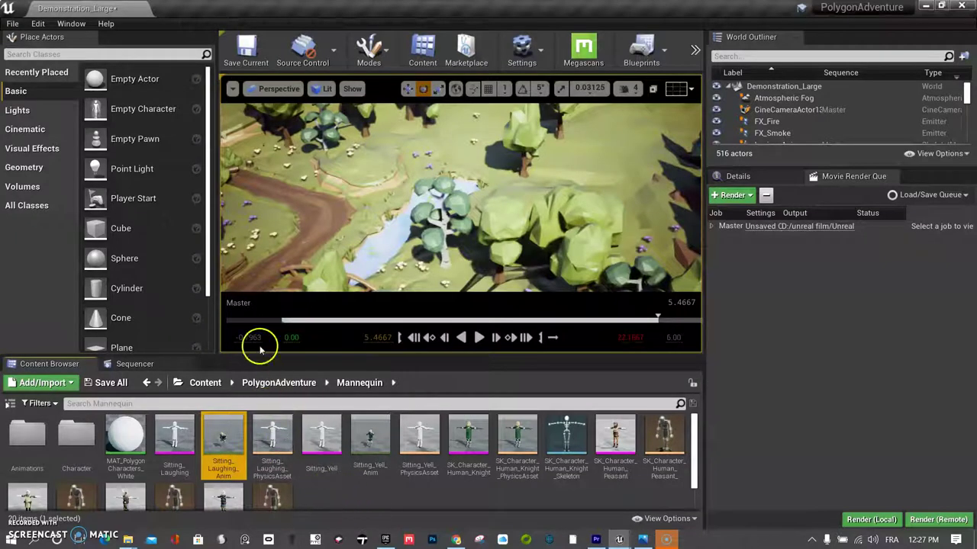
drag(239, 432, 488, 164)
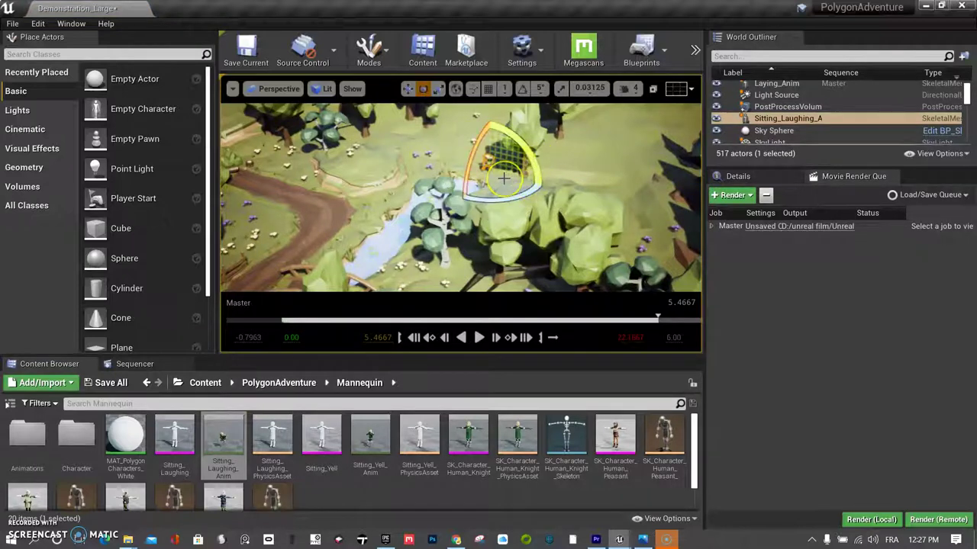
key(f)
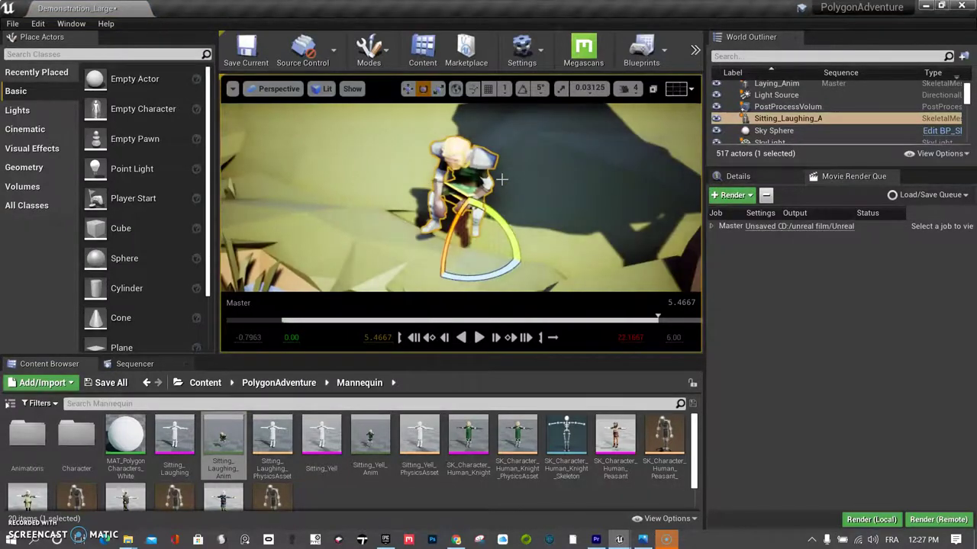
drag(555, 179, 482, 181)
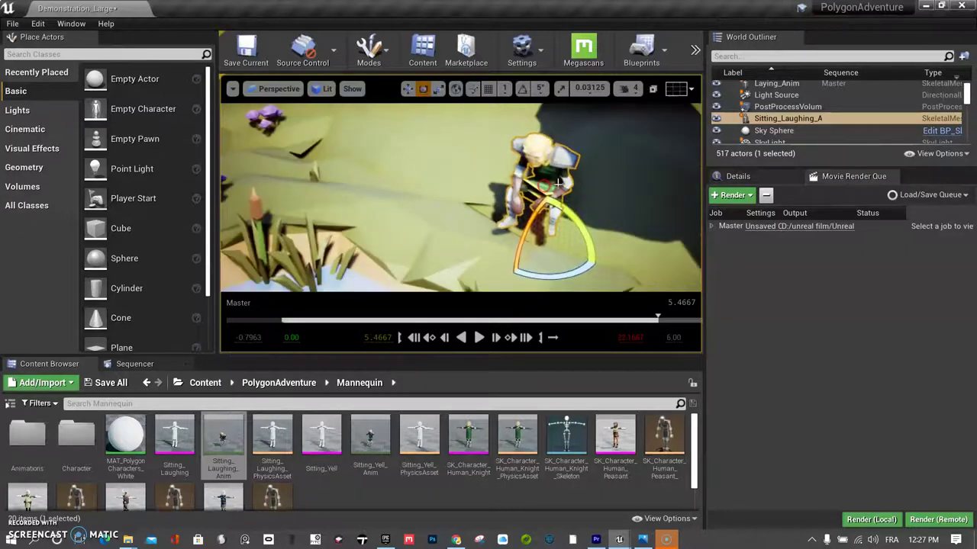
click(693, 52)
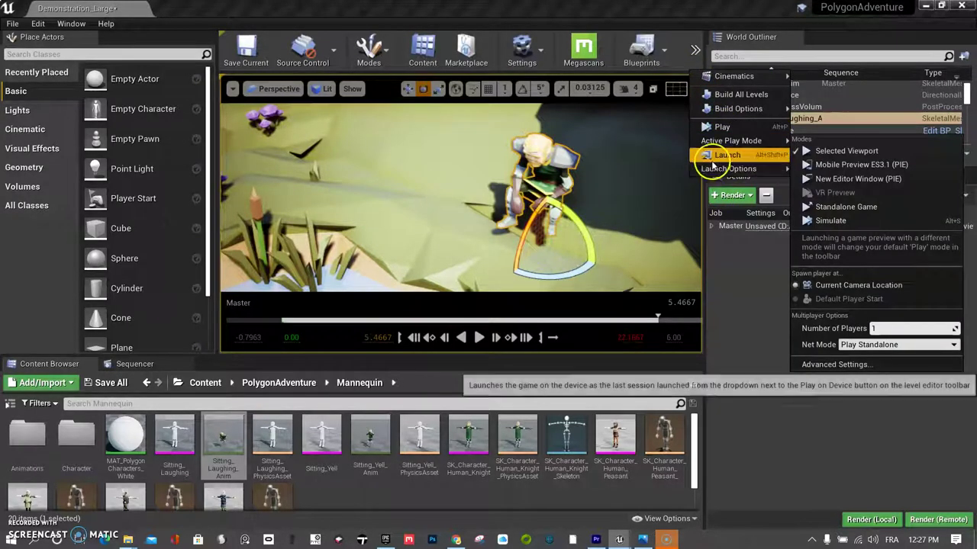
mouse_move(729, 169)
click(428, 180)
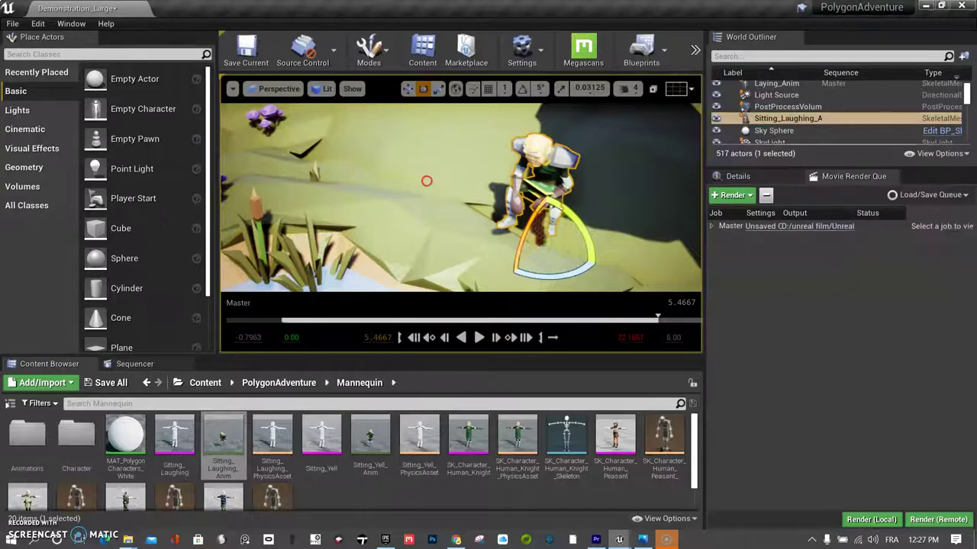
right_click(425, 181)
click(377, 180)
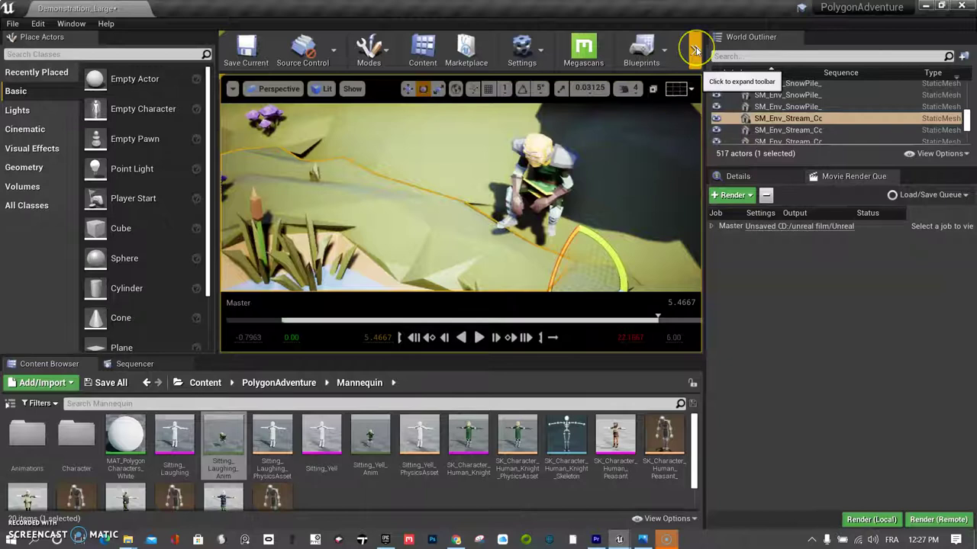
Play the level from the ground beside the seated knight, watch its animation from up close, and stop the preview
right_click(474, 229)
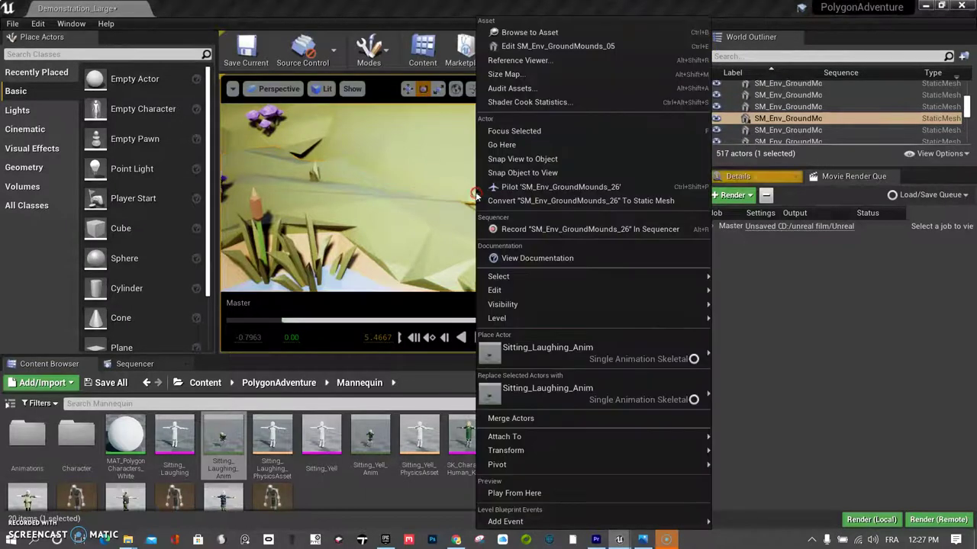
click(572, 492)
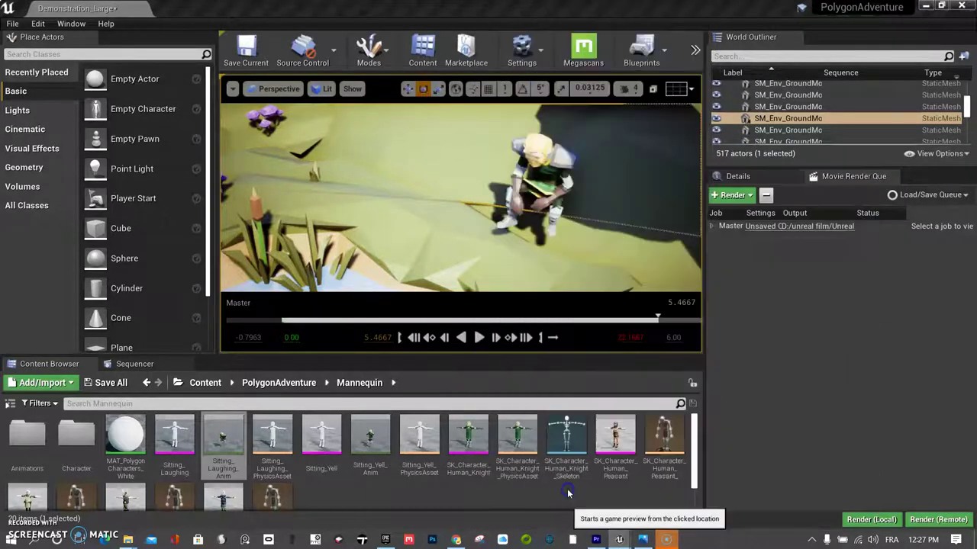
click(583, 277)
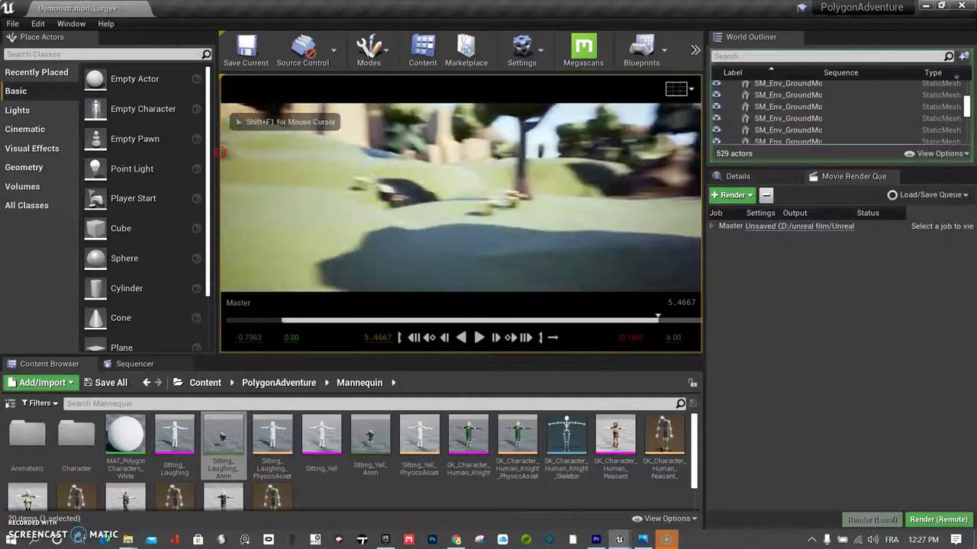
click(488, 170)
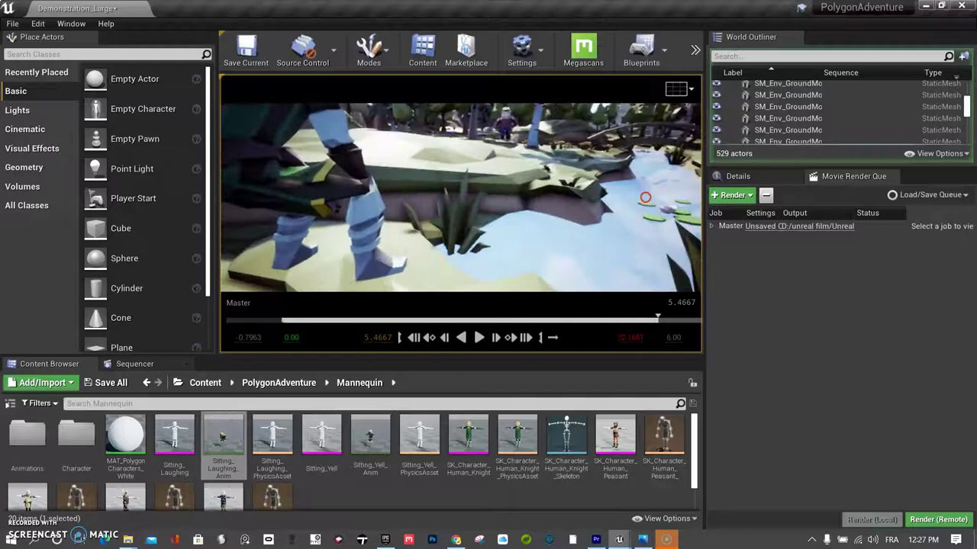
click(567, 152)
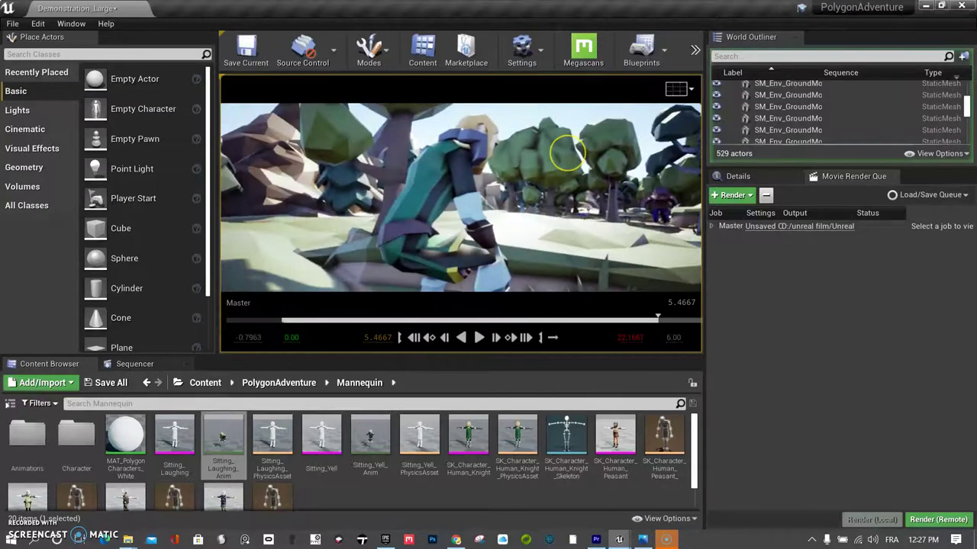
click(570, 162)
click(577, 153)
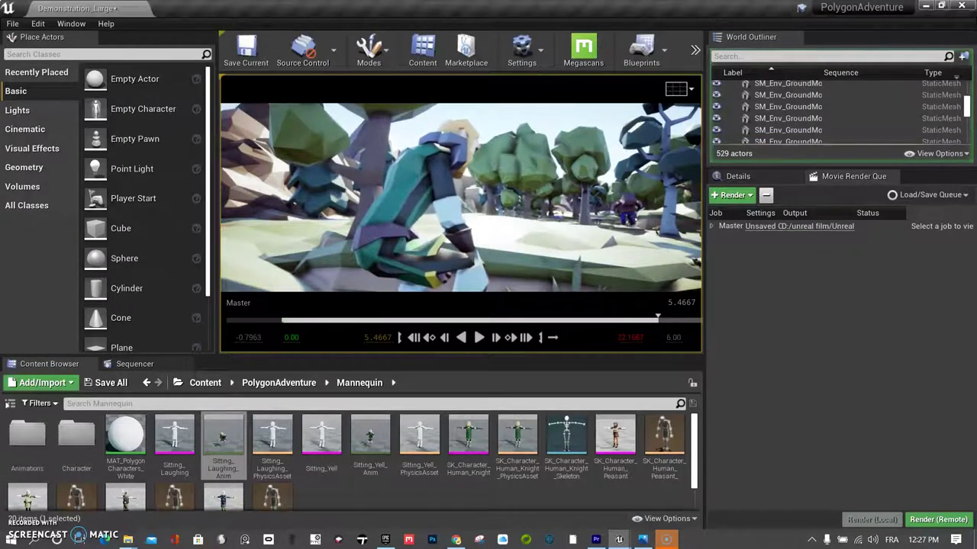
key(Escape)
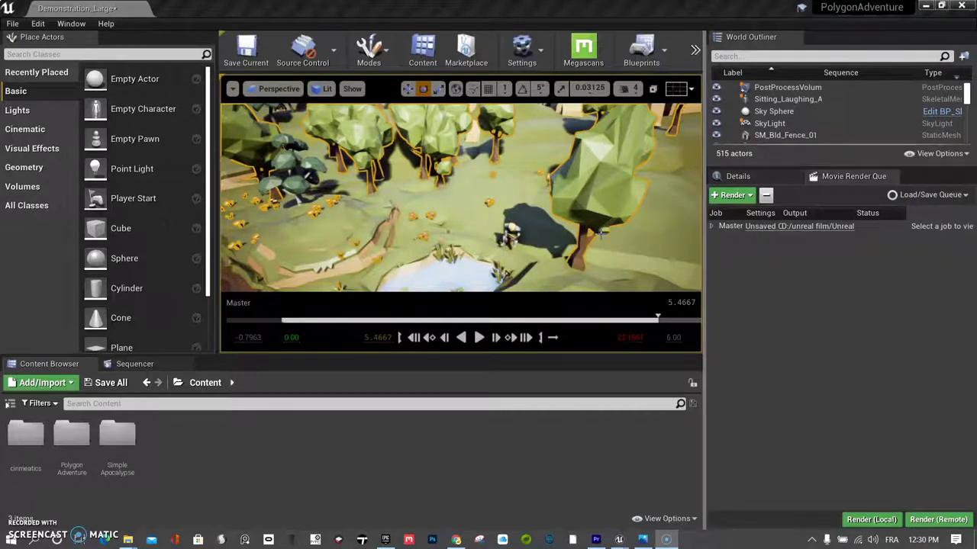
Select the seated Sitting_Laughing_Anim knight, run the level in Simulate mode to view its animation, and stop the simulation
click(507, 238)
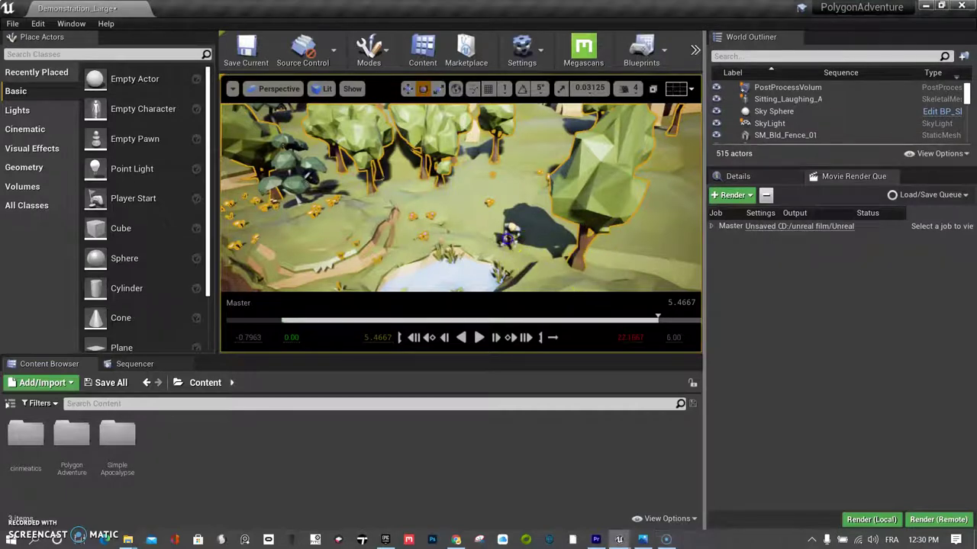
click(782, 114)
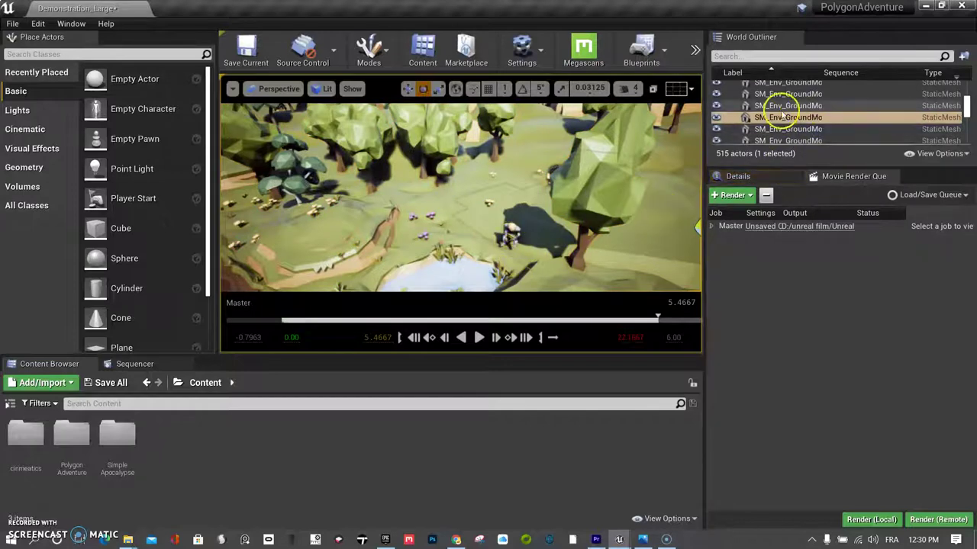
click(786, 140)
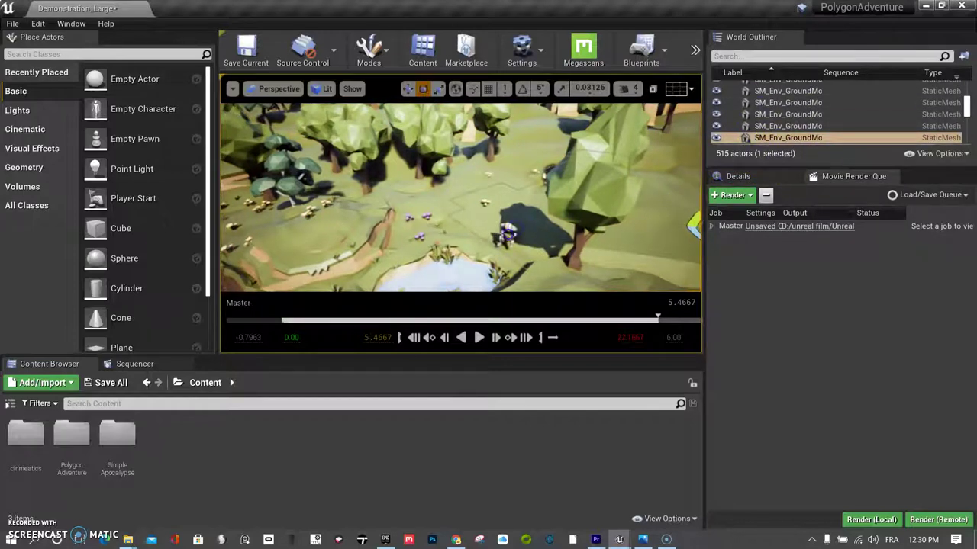
click(500, 240)
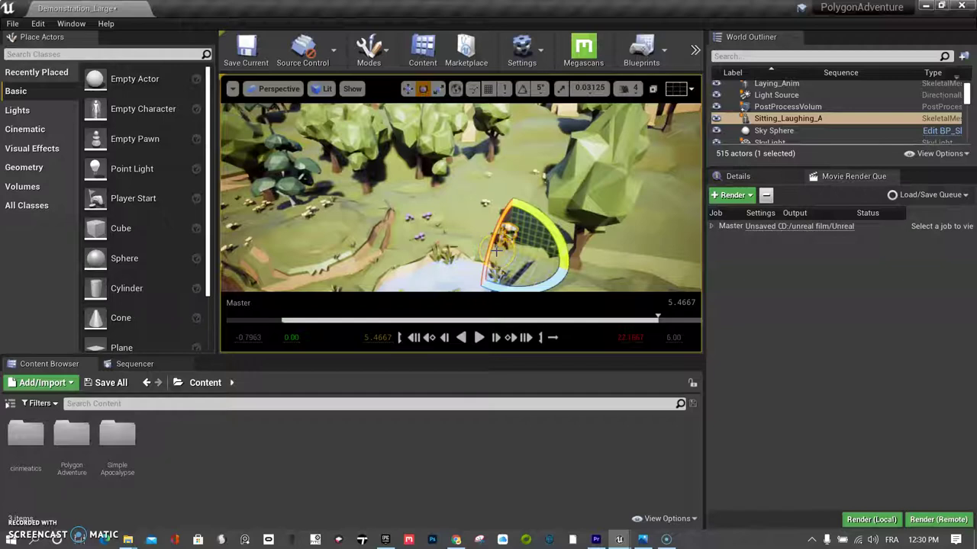
click(695, 50)
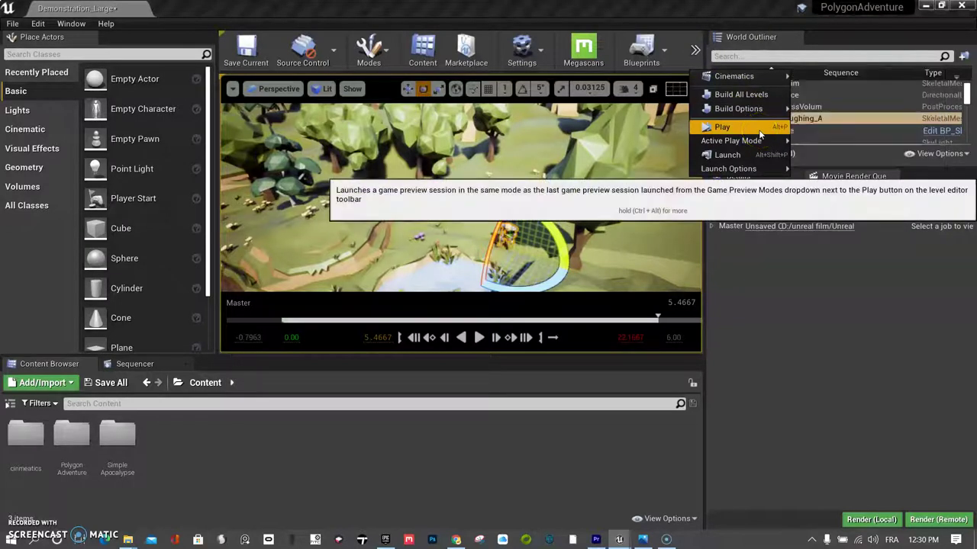
click(731, 140)
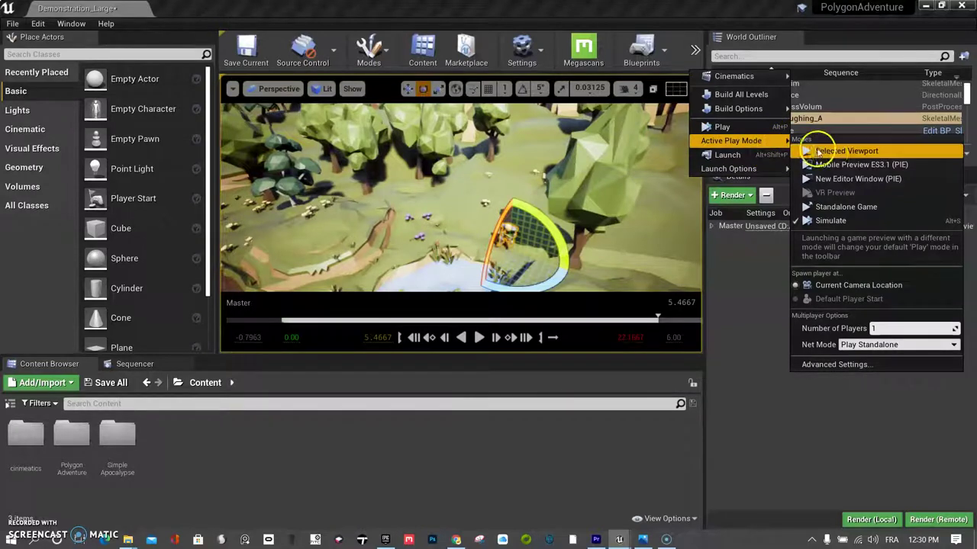
click(834, 220)
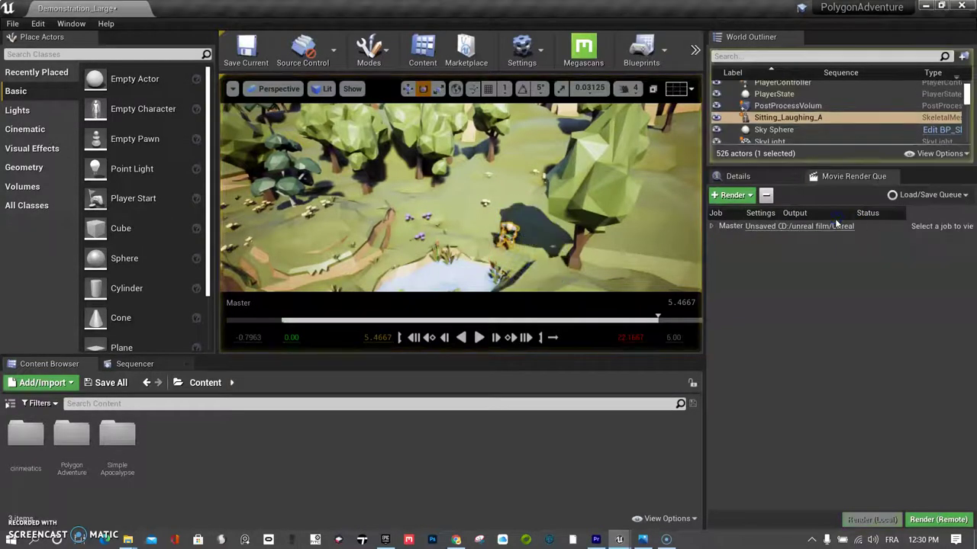
click(825, 229)
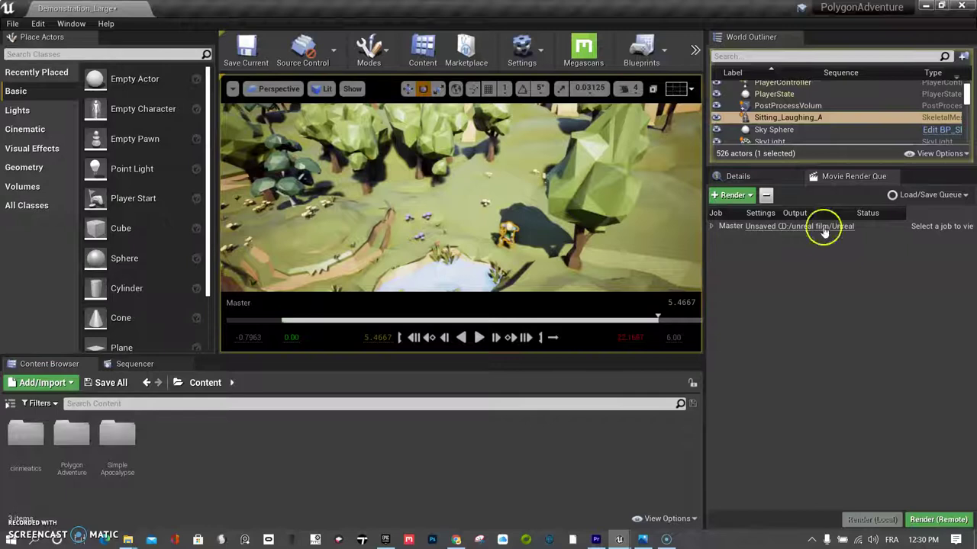
drag(499, 237, 545, 171)
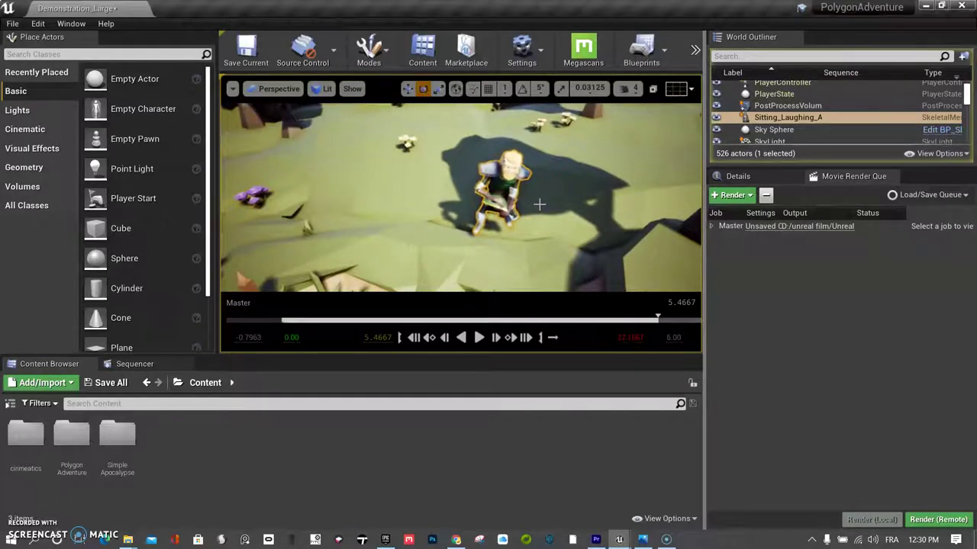
scroll(540, 207, down, 2)
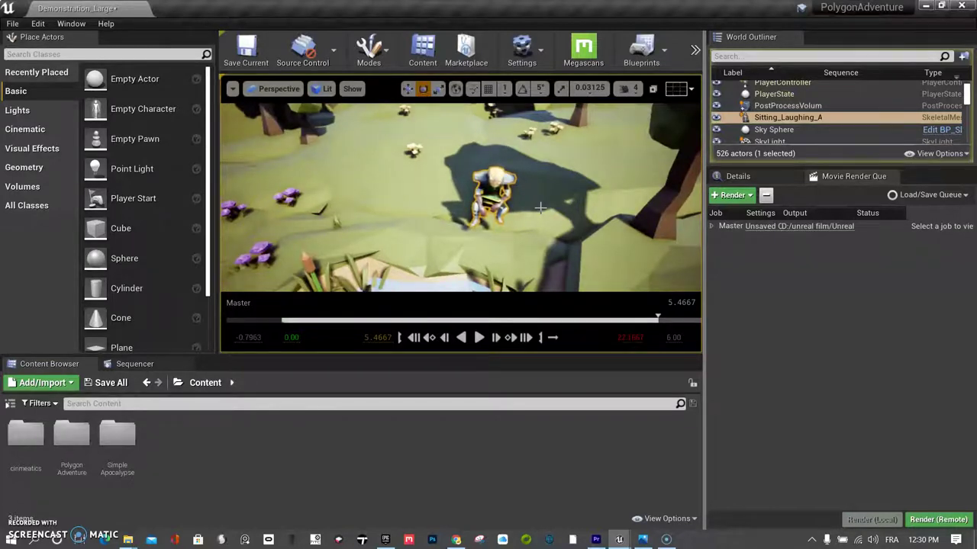
click(752, 58)
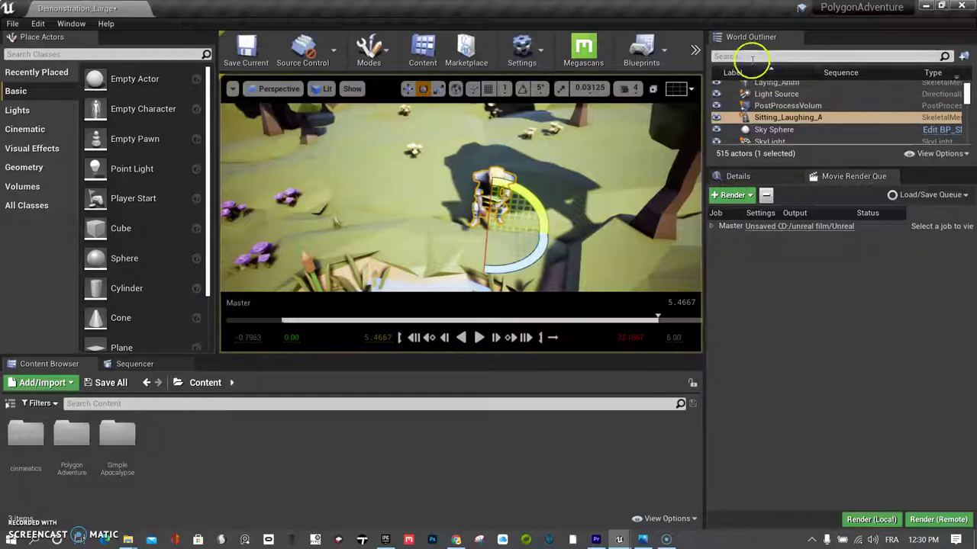
Survey the wider level with its trees and bridge, and reselect and focus on the seated knight
alt+drag(497, 196, 454, 177)
alt+drag(651, 181, 725, 196)
click(519, 171)
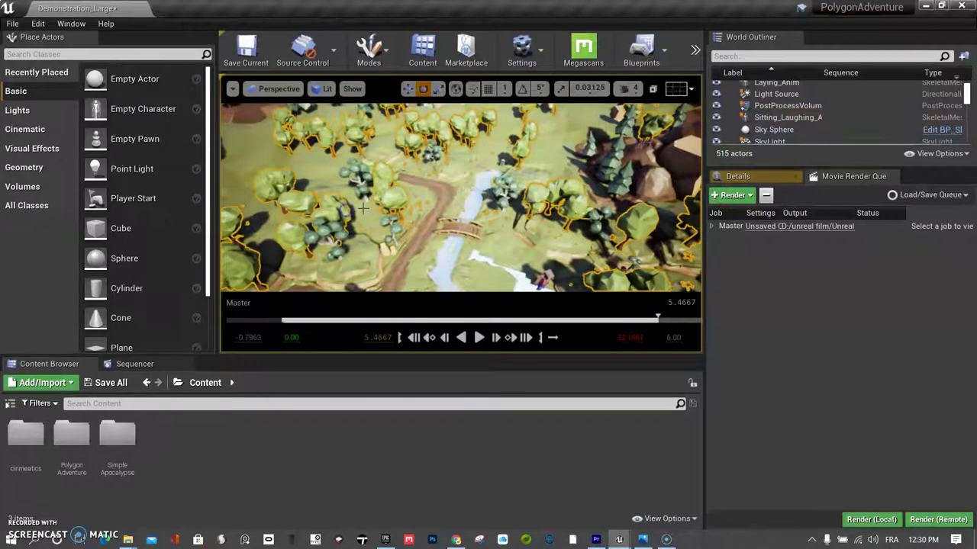
click(503, 163)
key(f)
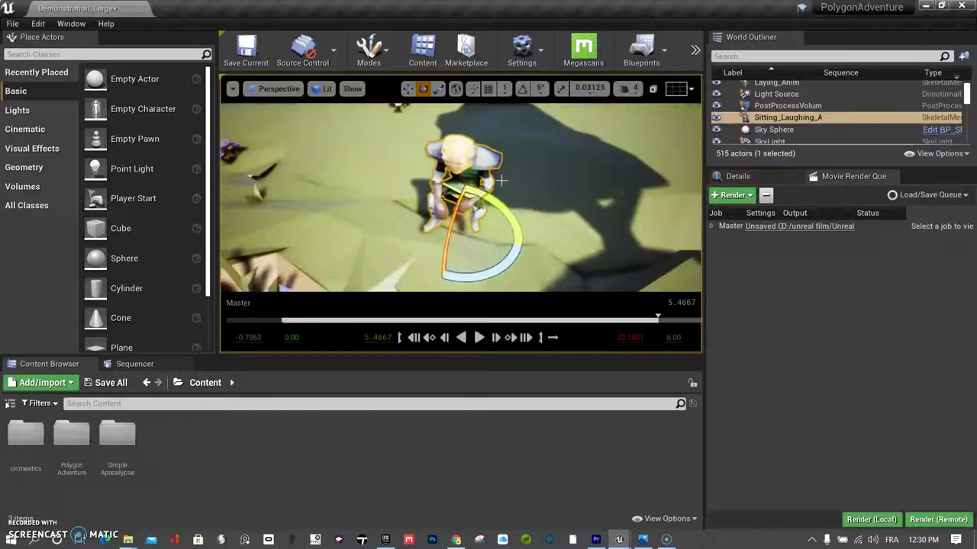
click(718, 57)
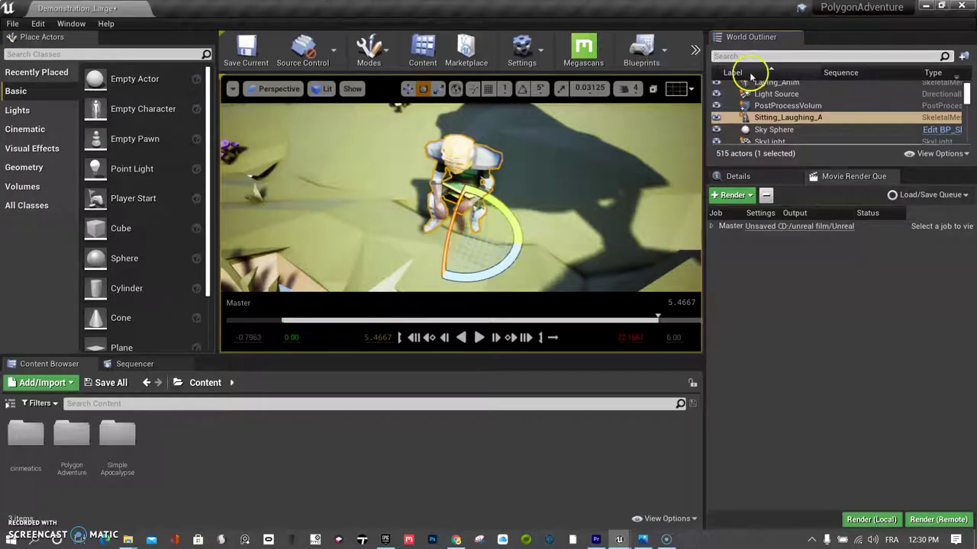
scroll(750, 89, up, 3)
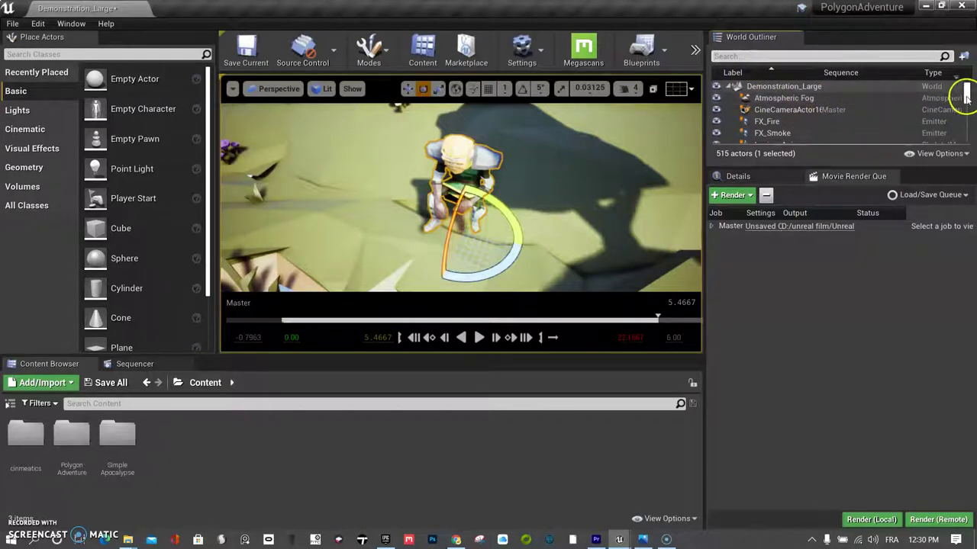
mouse_move(966, 93)
mouse_down()
mouse_move(966, 139)
mouse_move(966, 93)
mouse_up()
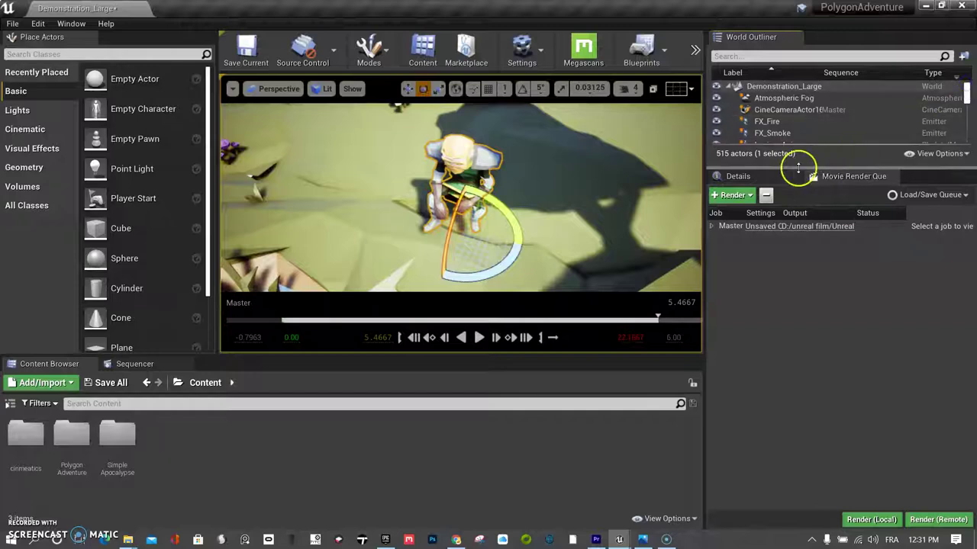
scroll(504, 197, down, 3)
scroll(502, 197, up, 2)
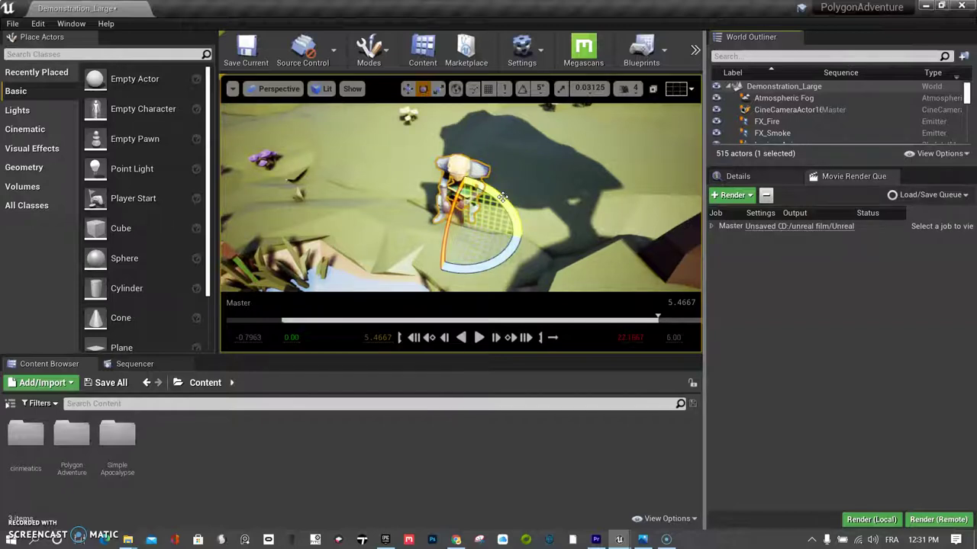
click(515, 196)
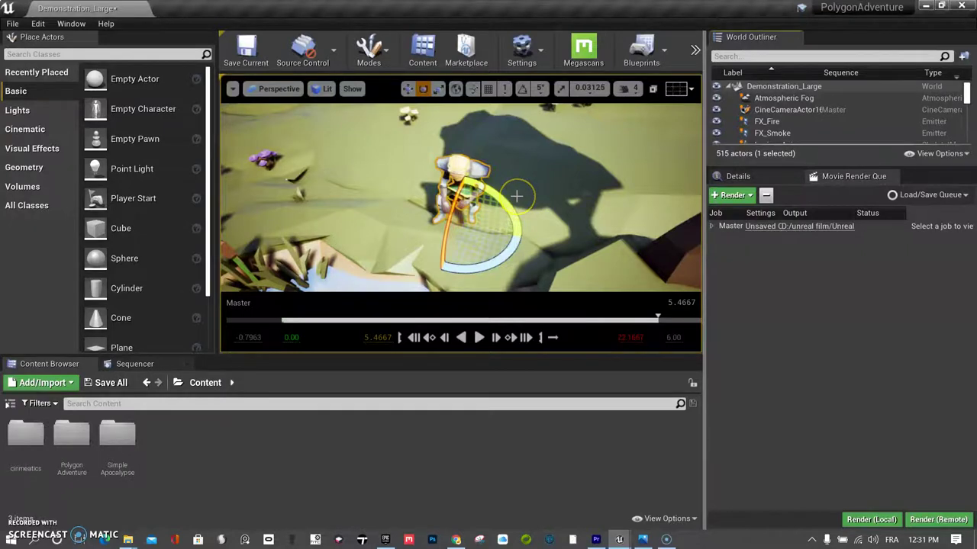